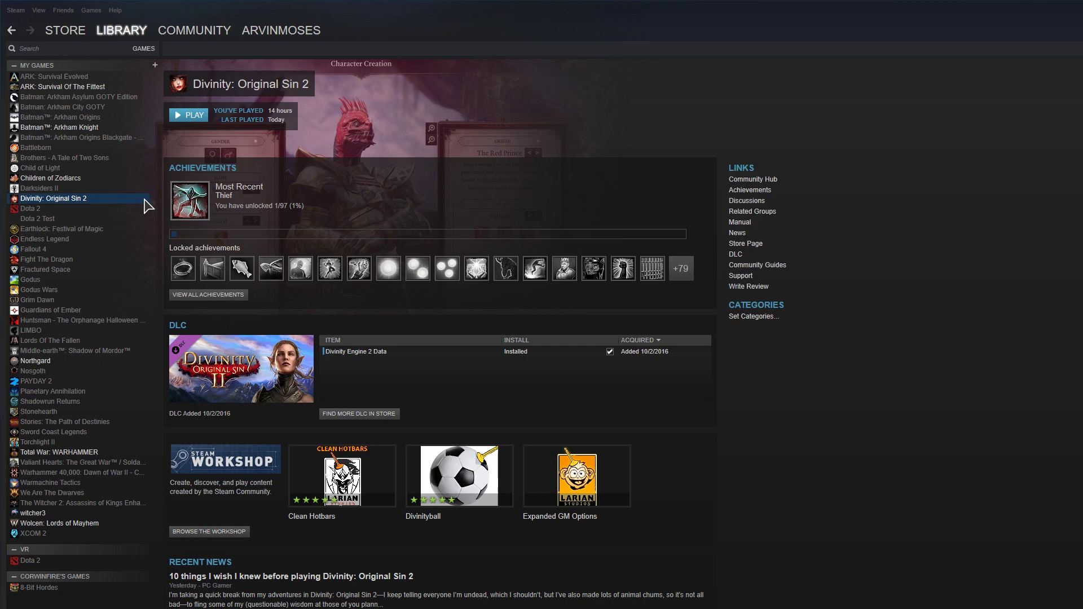
Open Divinity: Original Sin 2's local install folder from its Steam properties and move the window up-left.
{"action": "right_click", "coordinate": [148, 206]}
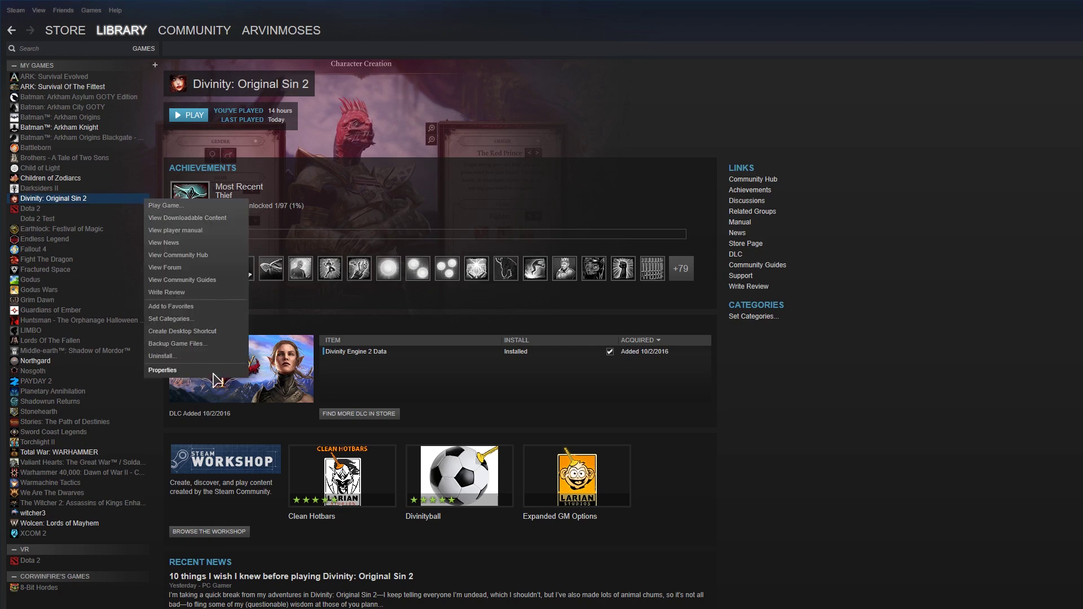
{"action": "left_click", "coordinate": [162, 370]}
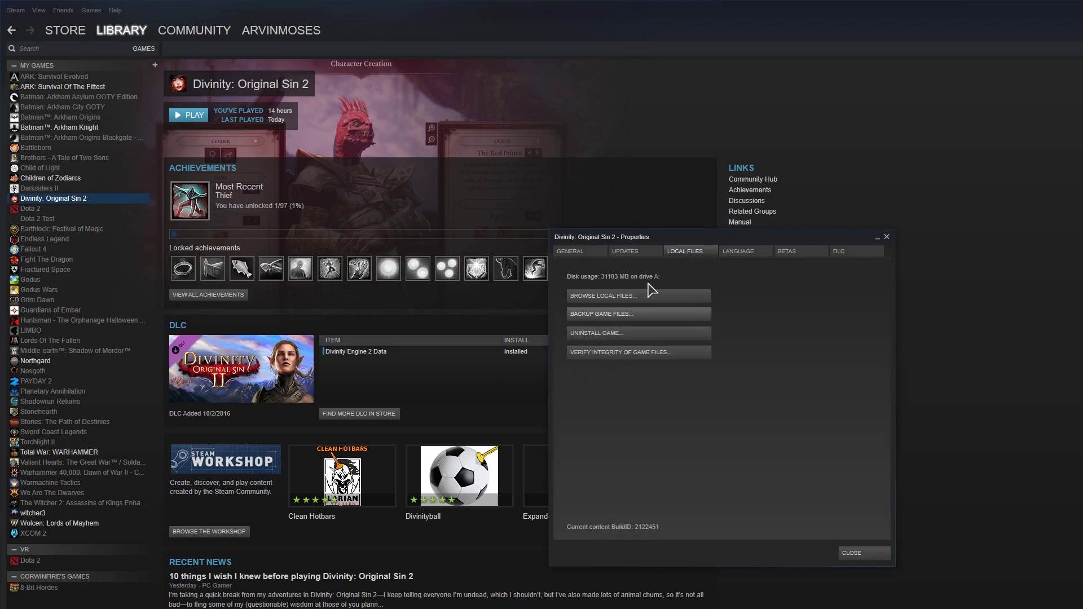
{"action": "left_click", "coordinate": [625, 297]}
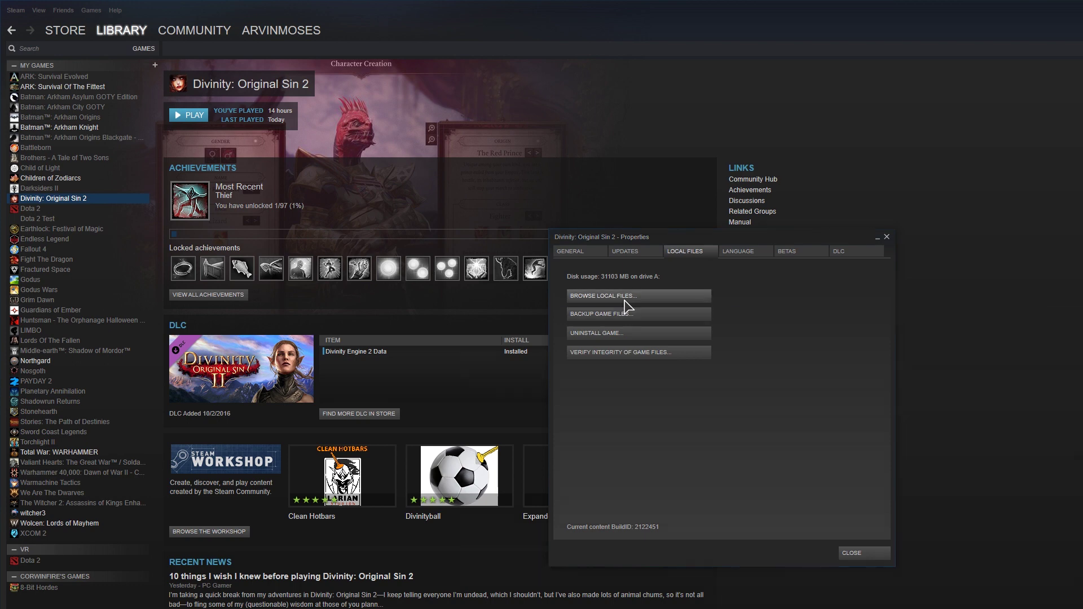
{"action": "left_click_drag", "start_coordinate": [612, 321], "coordinate": [571, 220]}
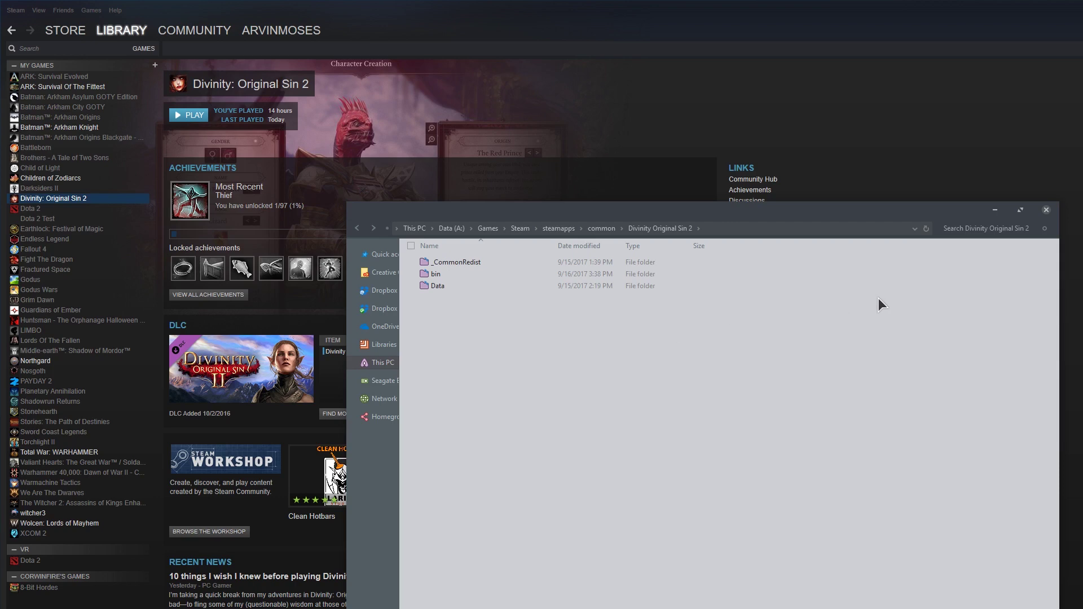
Close the install folder and Properties dialog, then select the Divinity Engine 2 Data DLC entry.
{"action": "left_click", "coordinate": [1047, 210]}
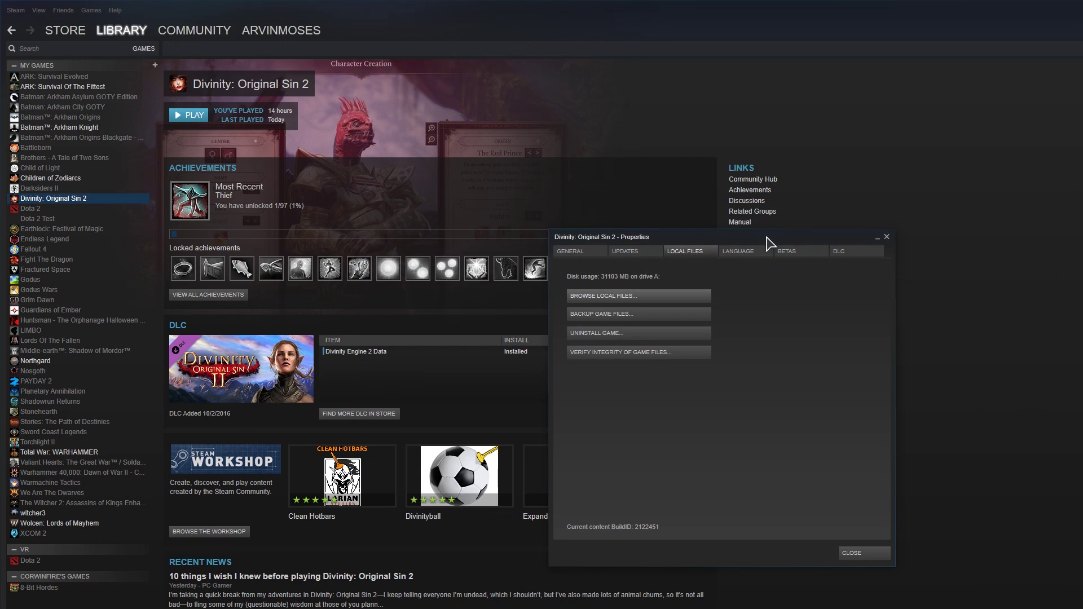
{"action": "left_click", "coordinate": [886, 237]}
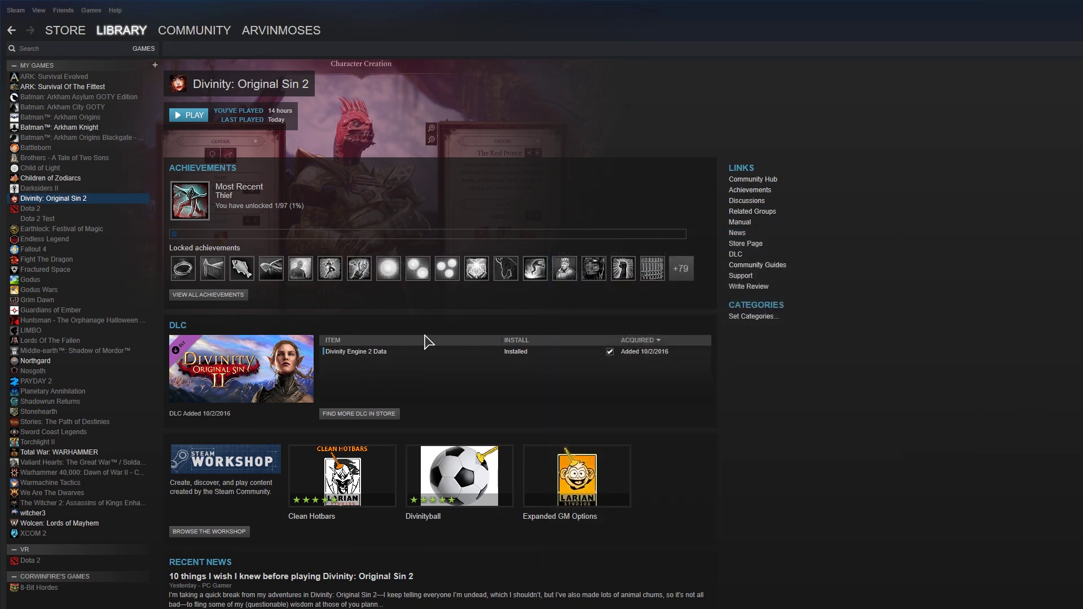
{"action": "left_click", "coordinate": [397, 355]}
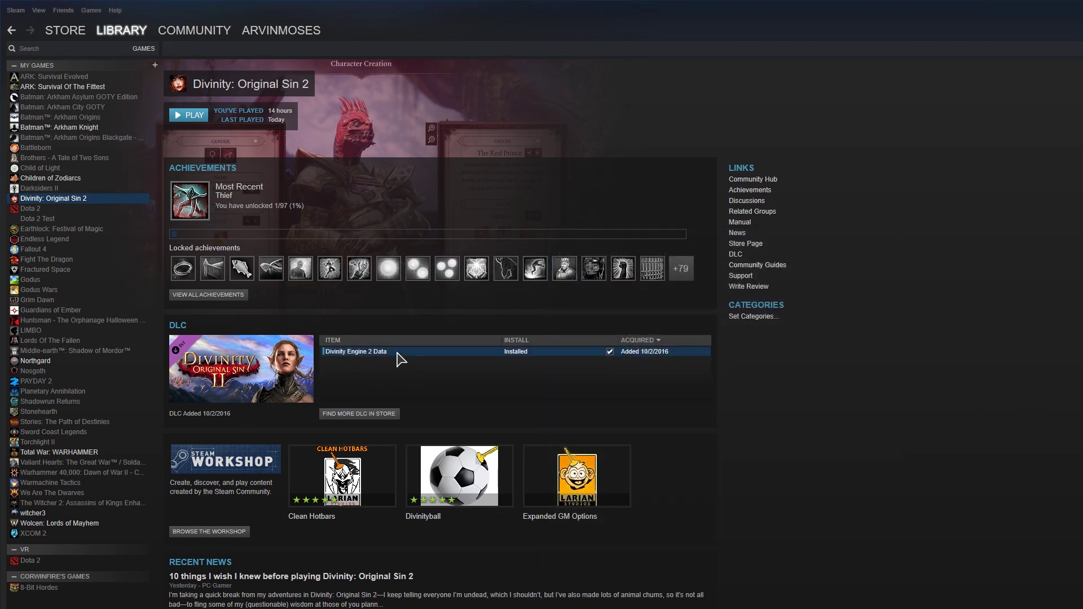
Launch The Divinity Engine 2 from Steam's Tools list and remove DemoAdventure from recent projects.
{"action": "left_click", "coordinate": [144, 49]}
{"action": "left_click", "coordinate": [175, 180]}
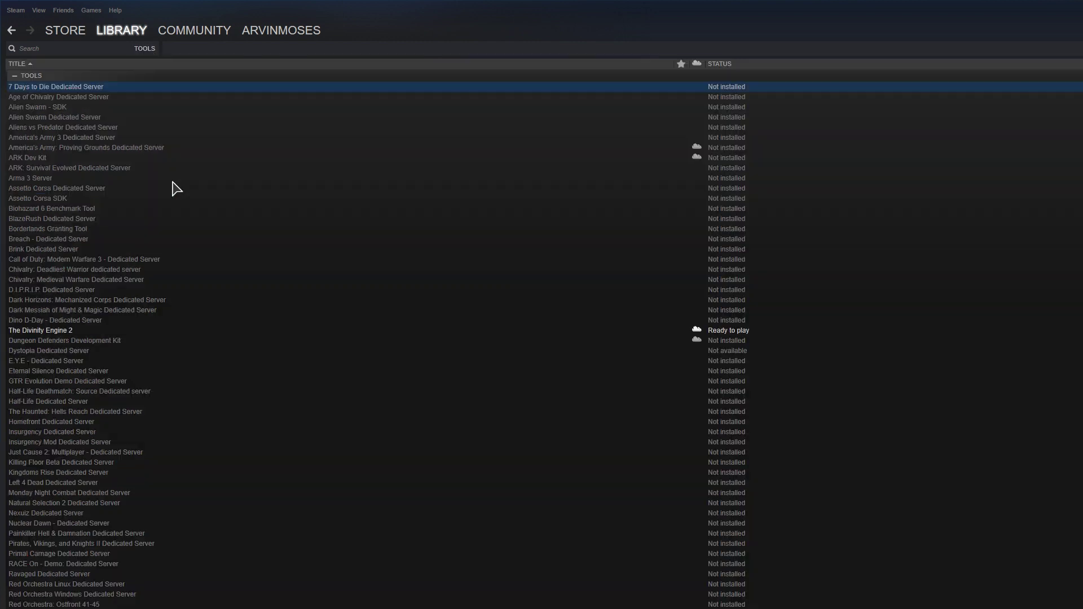
{"action": "double_click", "coordinate": [64, 331]}
{"action": "left_click", "coordinate": [545, 242]}
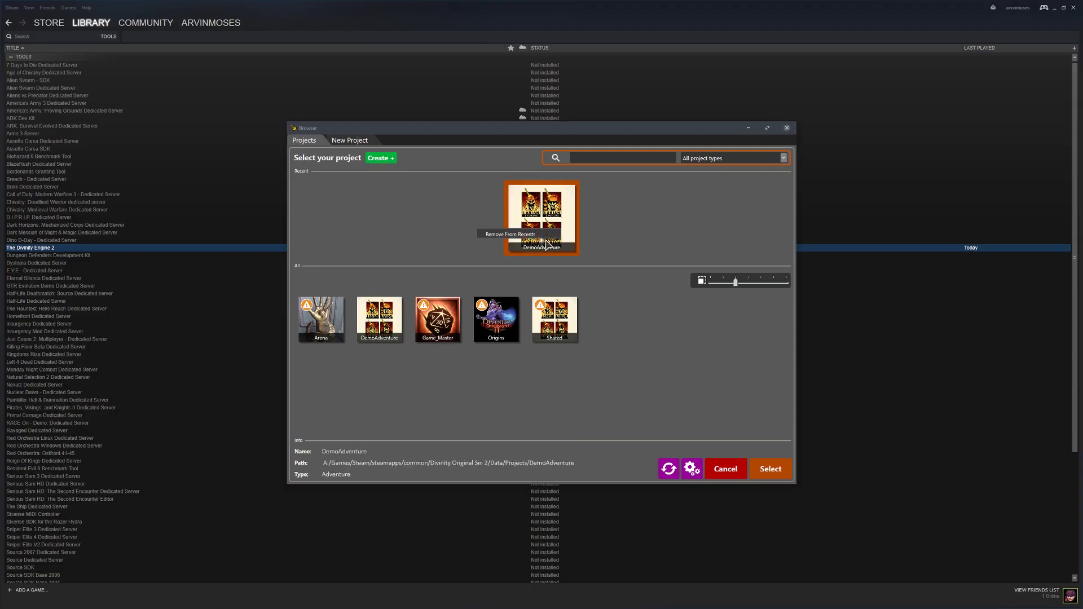
{"action": "left_click", "coordinate": [545, 235]}
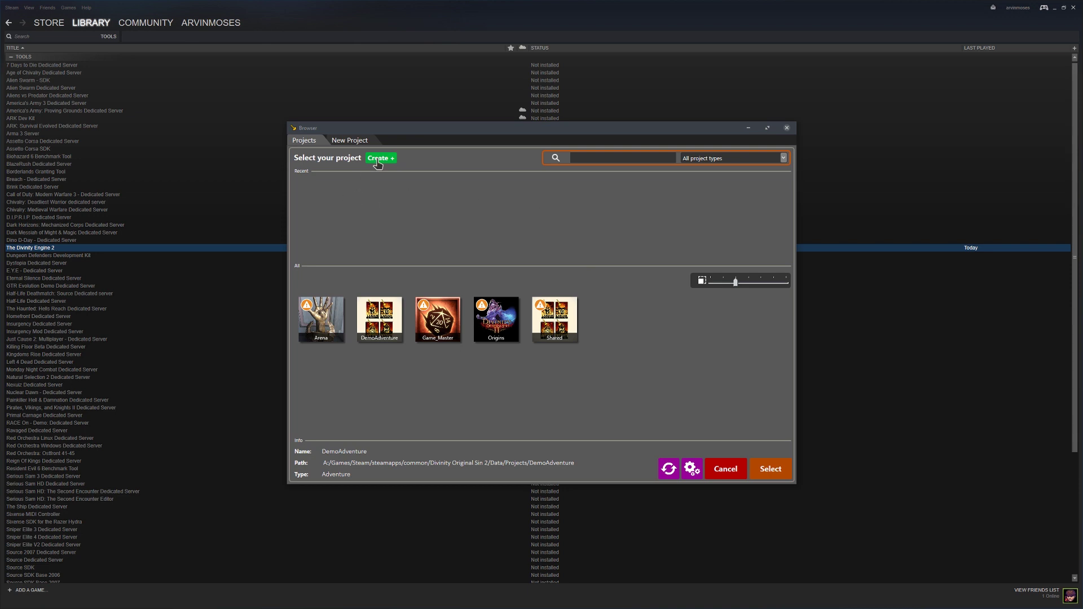
In the New Project page, compare the Add-on type, then settle on Adventure as project type.
{"action": "left_click", "coordinate": [347, 142]}
{"action": "left_click", "coordinate": [307, 141]}
{"action": "left_click", "coordinate": [374, 158]}
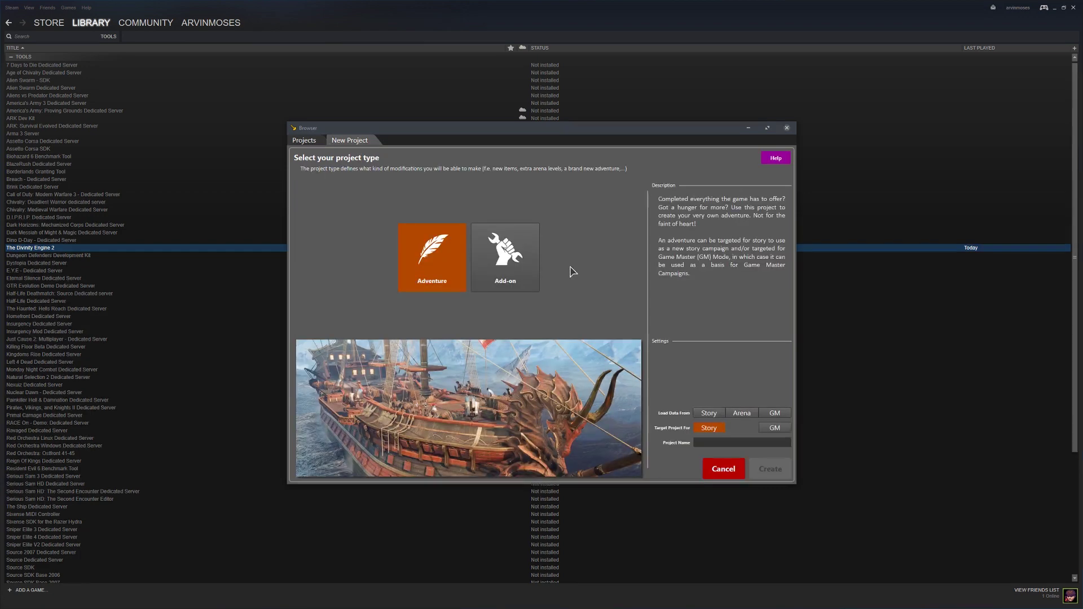
{"action": "left_click", "coordinate": [504, 255]}
{"action": "left_click", "coordinate": [442, 271]}
{"action": "left_click", "coordinate": [507, 269]}
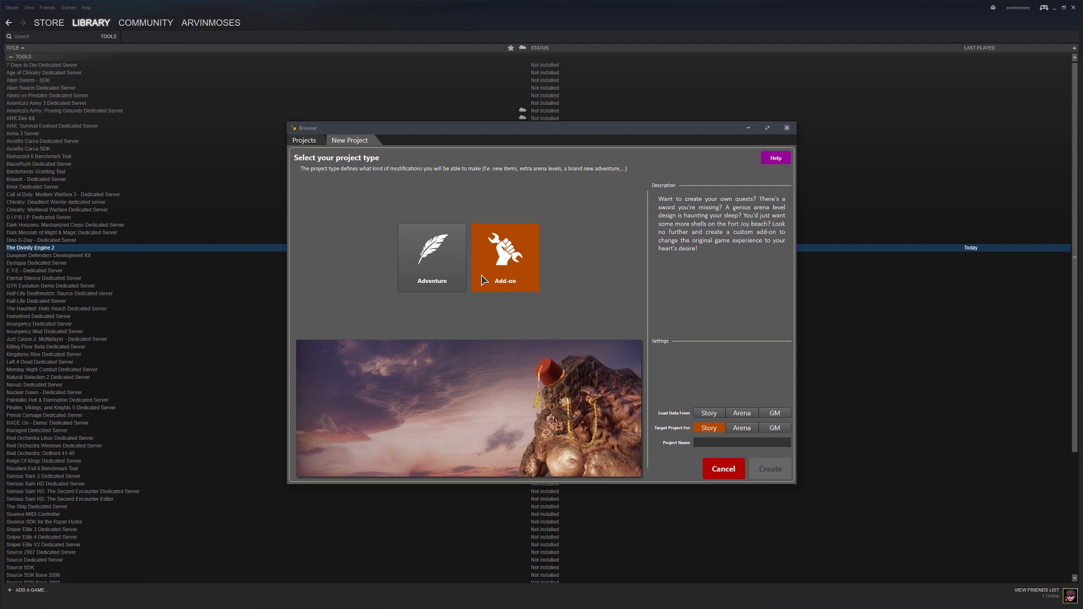
{"action": "left_click", "coordinate": [451, 280]}
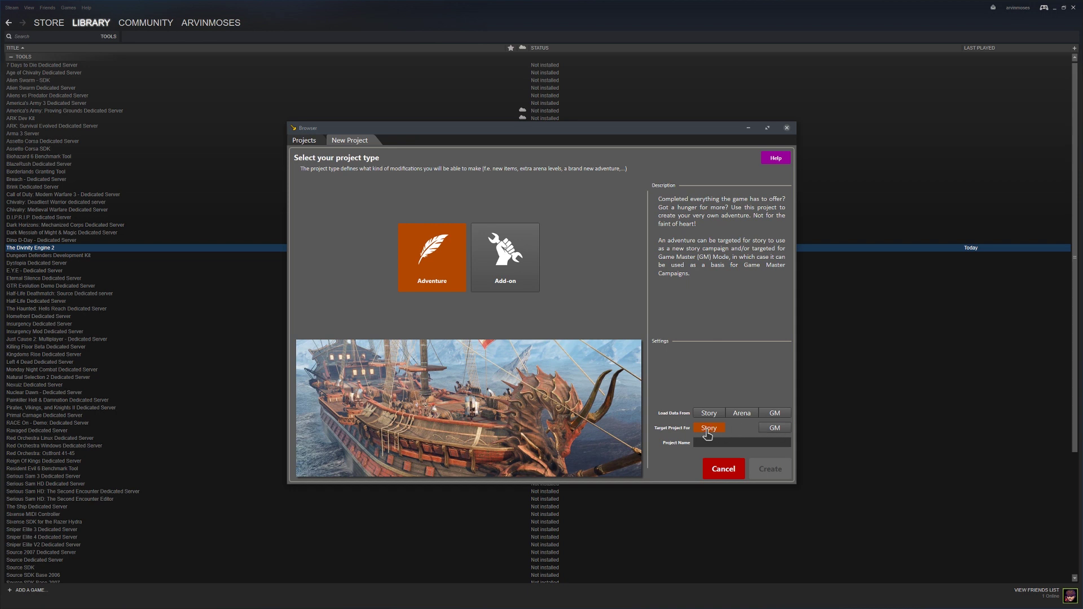
Add GM as a target alongside Story, name the project 'MyFirstAdventure', and create it.
{"action": "left_click", "coordinate": [779, 431]}
{"action": "left_click", "coordinate": [717, 443]}
{"action": "type", "text": "MyFirstAdventure"}
{"action": "left_click", "coordinate": [770, 469]}
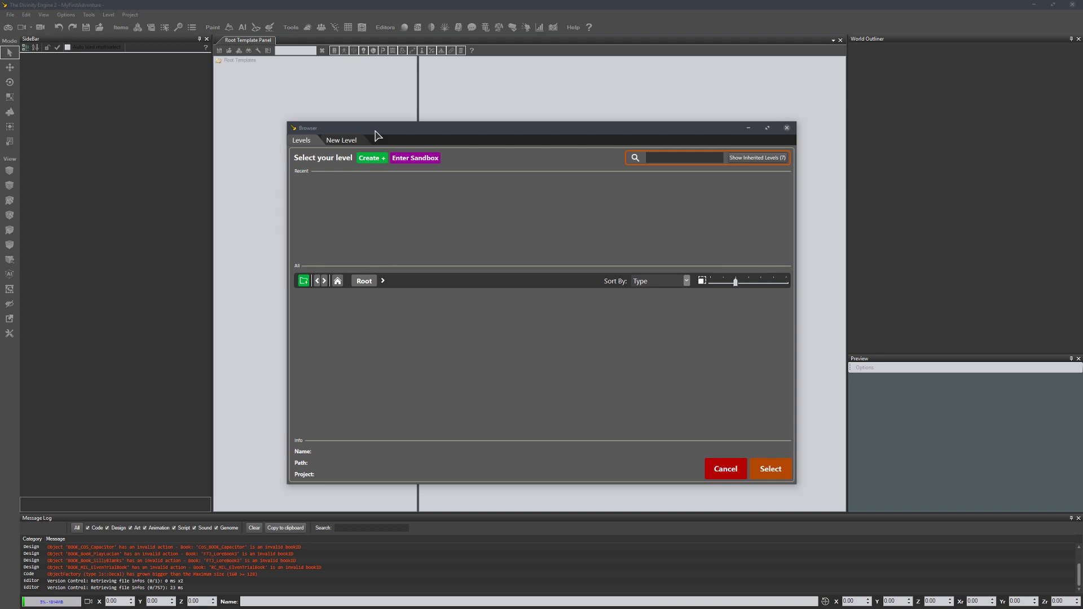
Once loading finishes, nudge the empty level Browser window into place.
{"action": "left_click_drag", "start_coordinate": [374, 130], "coordinate": [330, 136]}
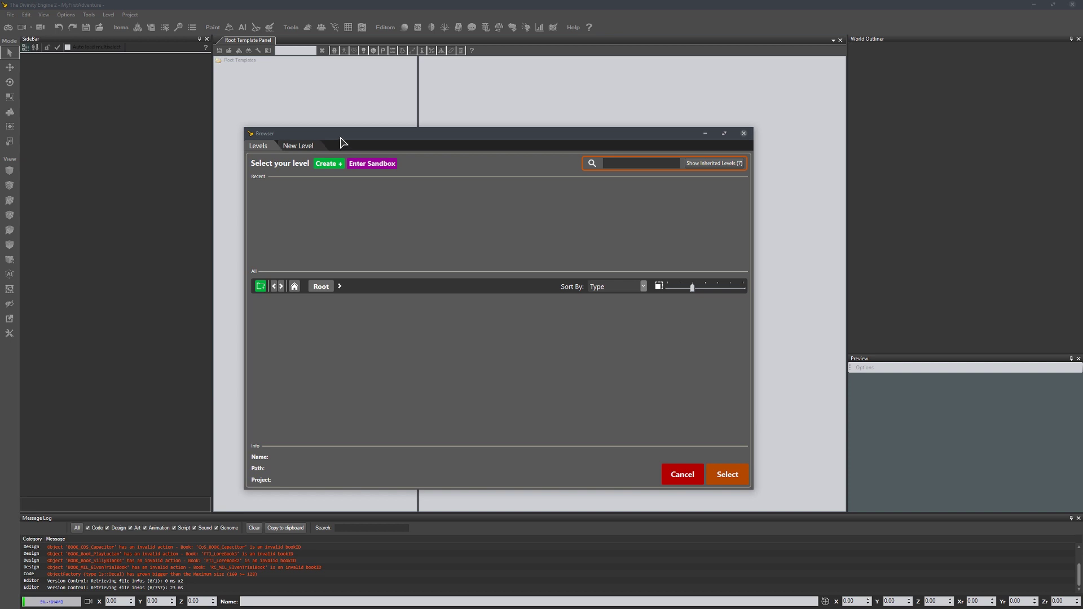
{"action": "mouse_move", "coordinate": [342, 139]}
{"action": "left_mouse_down"}
{"action": "mouse_move", "coordinate": [403, 141]}
{"action": "mouse_move", "coordinate": [325, 137]}
{"action": "left_mouse_up"}
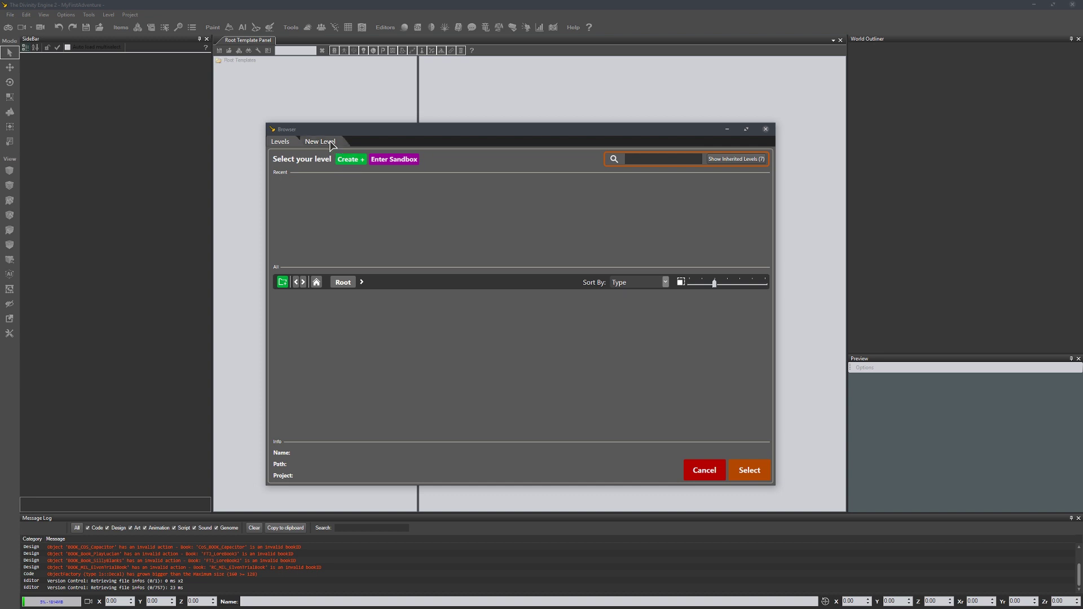
Create a level named 'MyFirstLevel' from the Basic template.
{"action": "left_click", "coordinate": [332, 145]}
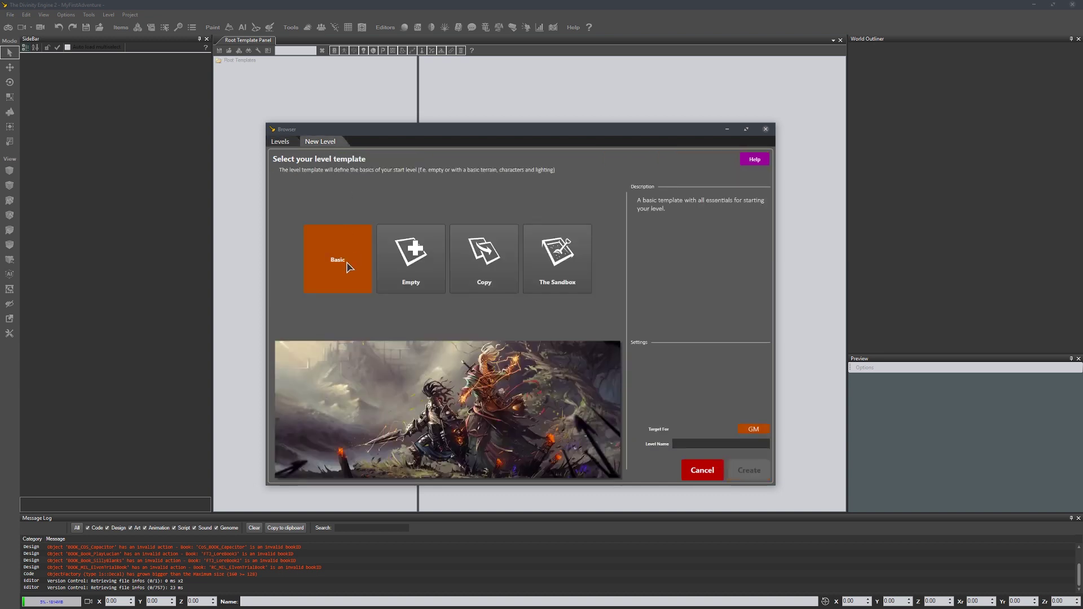
{"action": "left_click", "coordinate": [692, 443]}
{"action": "type", "text": "MyFirstLevel"}
{"action": "left_click", "coordinate": [751, 470]}
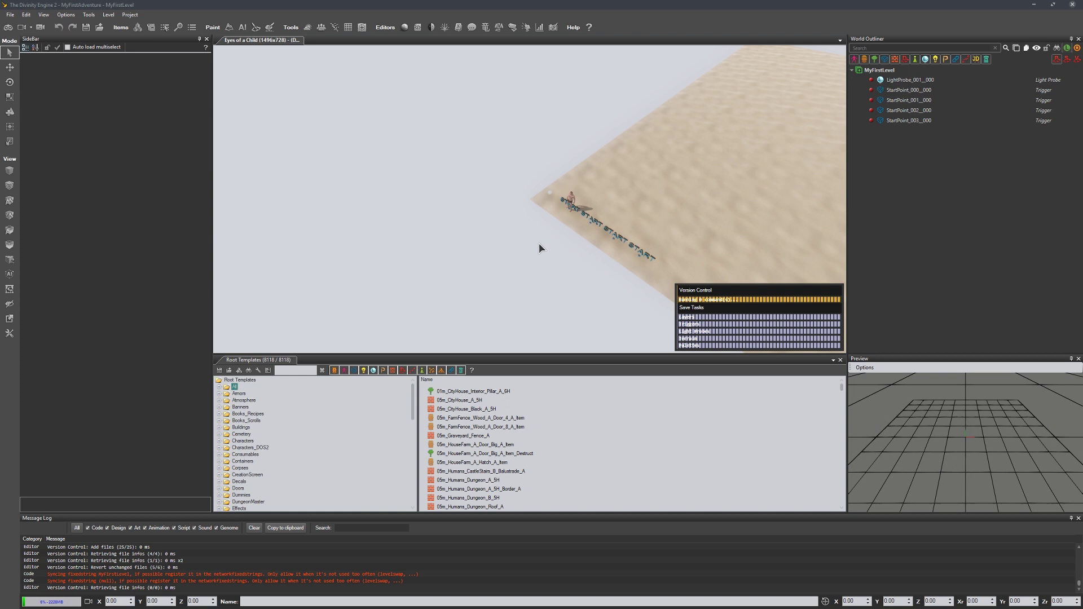
Orbit the viewport camera to view the sandy terrain, four start points and light probe.
{"action": "right_click_drag", "start_coordinate": [539, 249], "coordinate": [474, 273]}
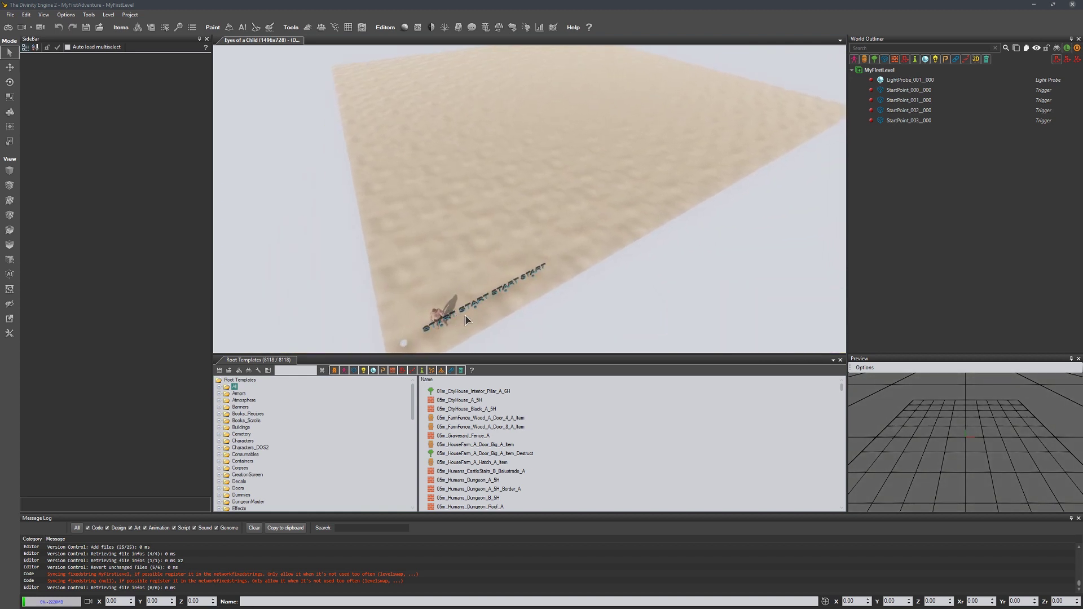
{"action": "right_click_drag", "start_coordinate": [465, 316], "coordinate": [534, 351]}
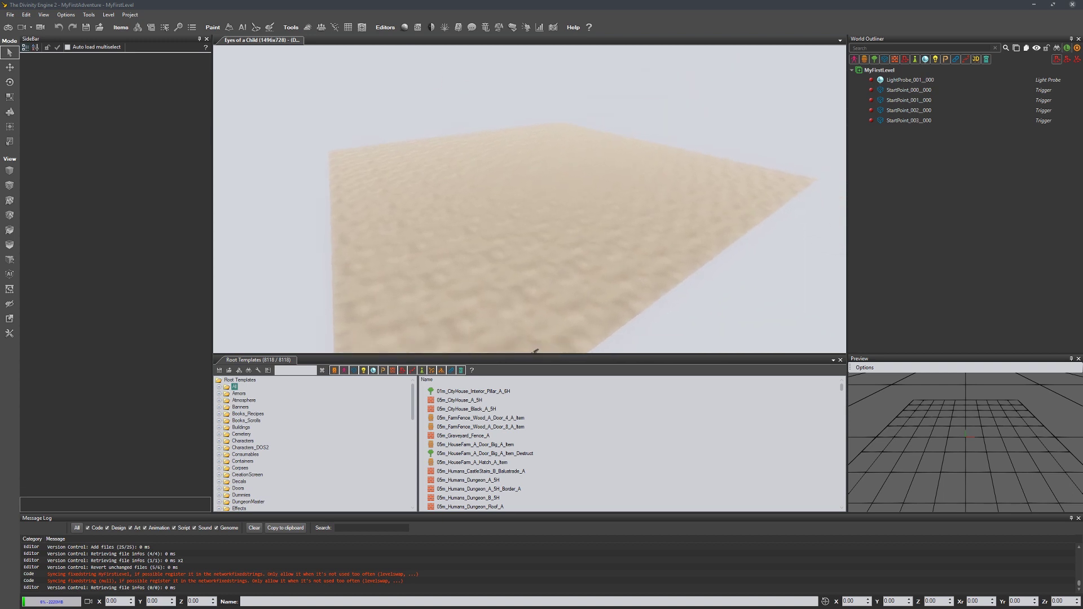